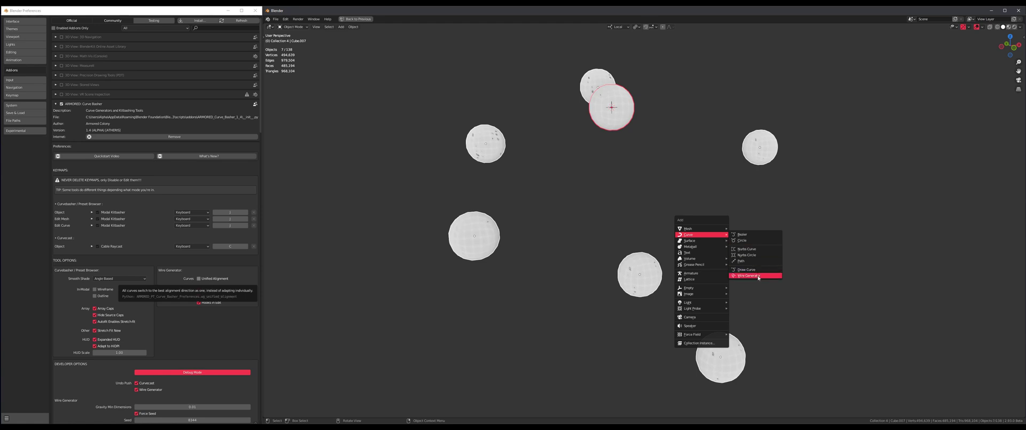
Generate random wires through the selected spheres with the Wire Generator and adjust the wire count.
left_click(757, 276)
middle_click_drag(705, 226, 657, 236)
left_click_drag(308, 325, 330, 324)
middle_click_drag(602, 226, 702, 210, "shift")
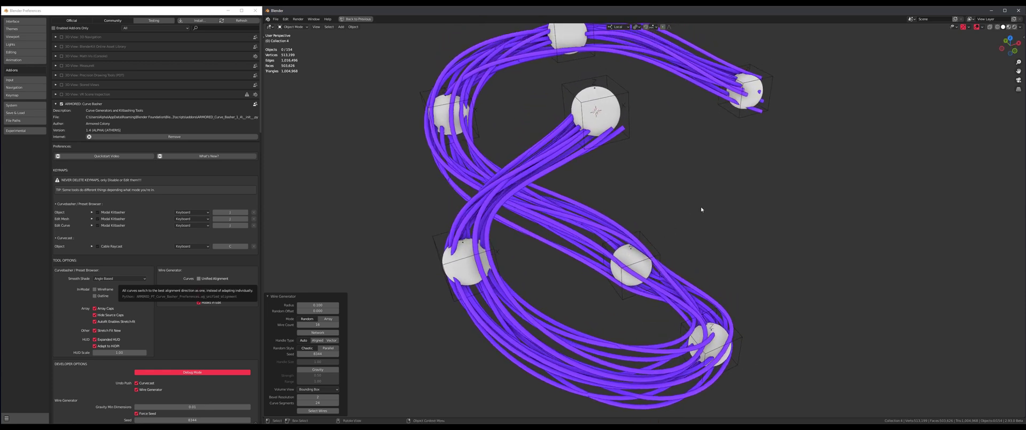
Try Aligned wire handles with the effect set to All, and restore the Auto handle type.
left_click(327, 339)
left_click(329, 341)
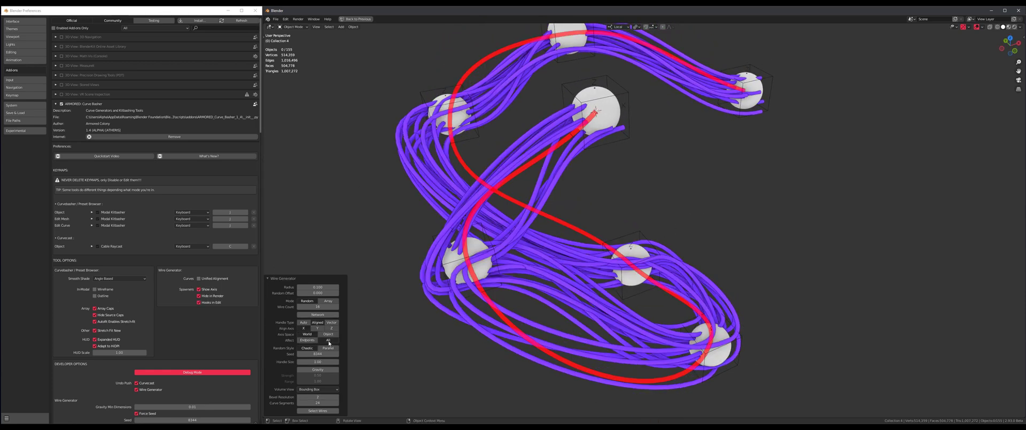
left_click(328, 335)
left_click(330, 323)
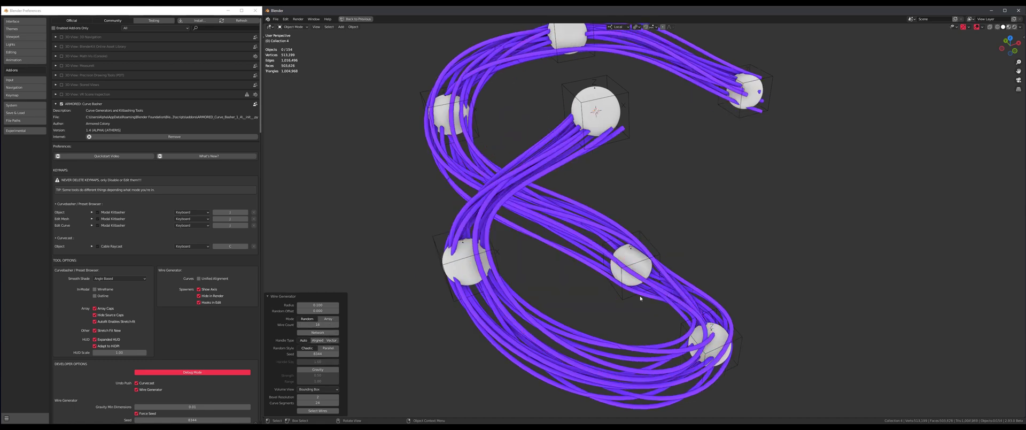
Enable Network on the generated wires so that one central sphere links to every other sphere.
middle_click_drag(594, 318, 710, 262)
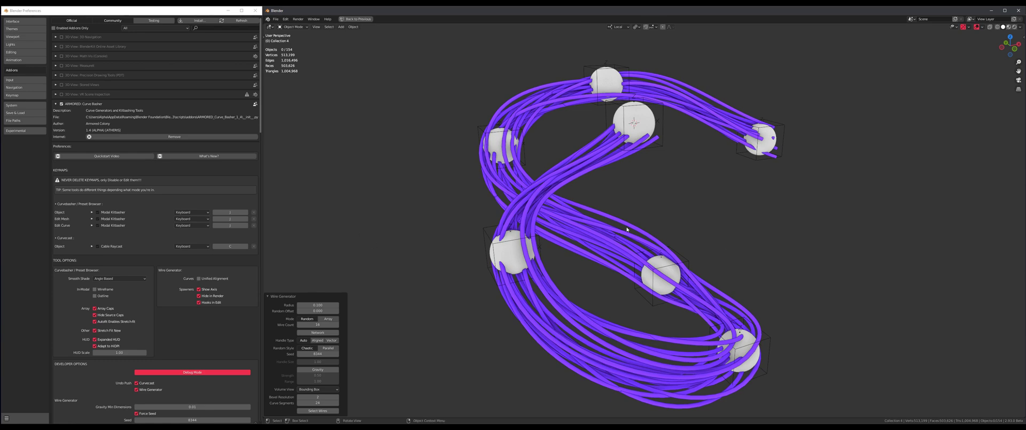
middle_click_drag(627, 229, 668, 195)
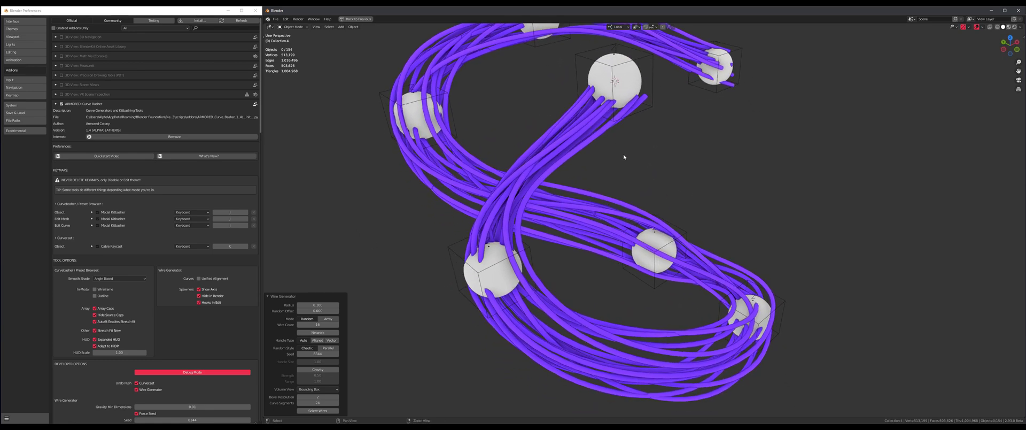
middle_click_drag(623, 157, 368, 278)
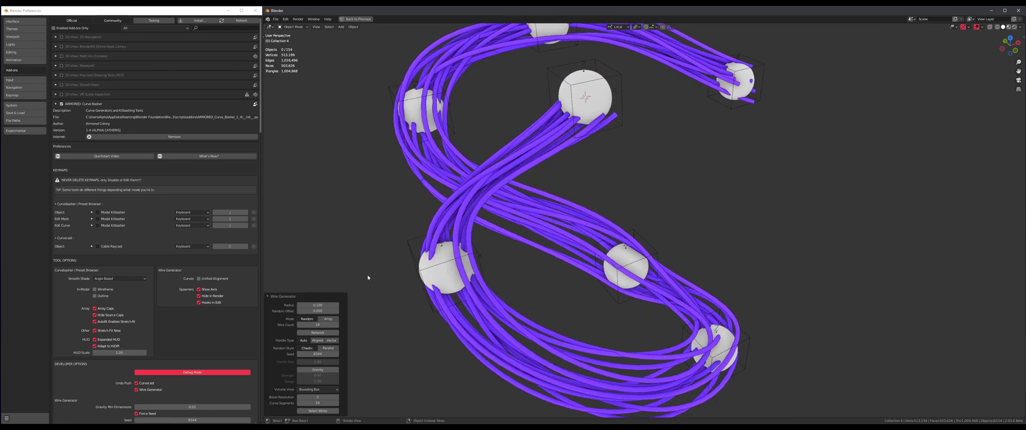
left_click(314, 333)
middle_click_drag(588, 235, 732, 222)
scroll(644, 212, "up", 5)
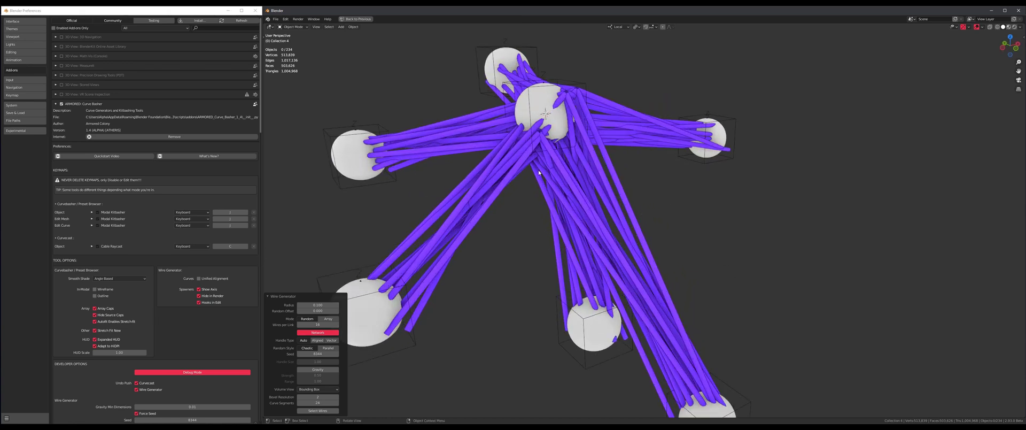
scroll(539, 172, "down", 2)
mouse_move(566, 243)
middle_mouse_down()
mouse_move(567, 224)
mouse_move(576, 250)
middle_mouse_up()
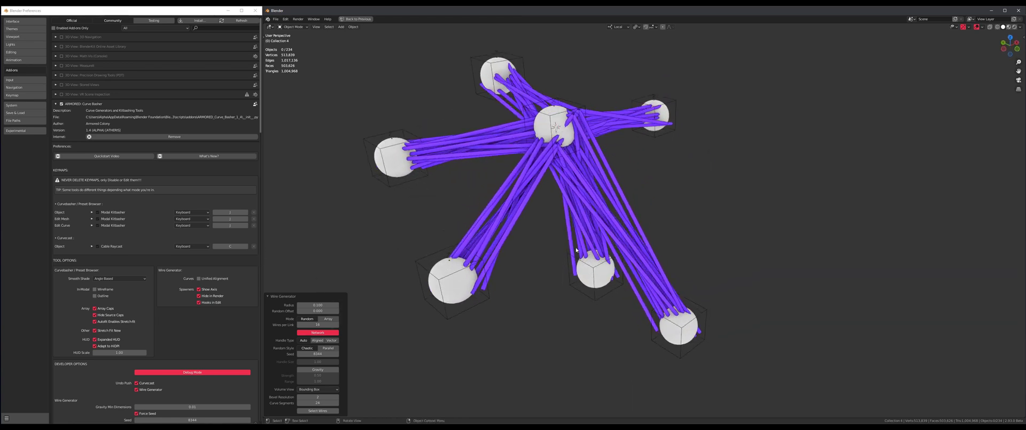
Enable Gravity on the network wires and adjust its strength so the bundles sag between the spheres.
scroll(576, 250, "up", 3)
middle_click_drag(572, 222, 582, 300)
left_click(317, 369)
middle_click_drag(488, 327, 445, 332)
mouse_move(318, 375)
left_mouse_down()
mouse_move(300, 375)
mouse_move(320, 376)
left_mouse_up()
middle_click_drag(664, 246, 586, 254)
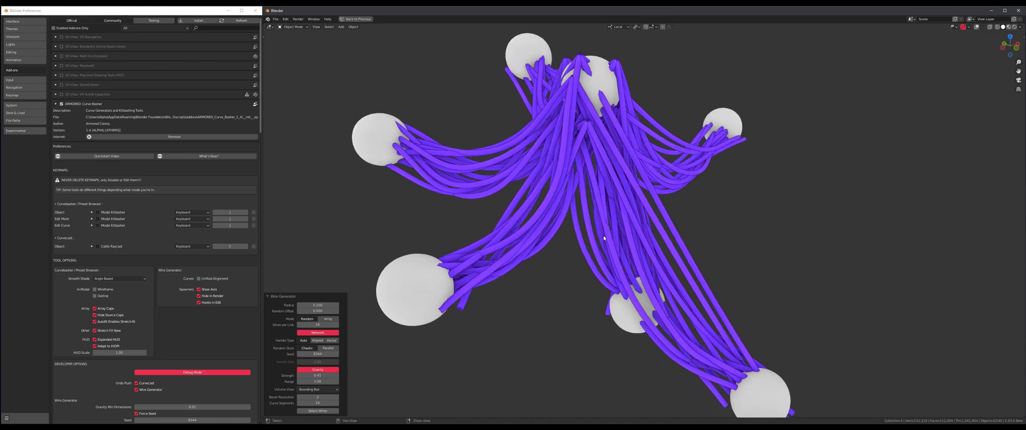
Show the viewport overlays and examine the sagging wire network and its control cages from several angles.
key("alt+shift+z")
middle_click_drag(681, 191, 559, 344)
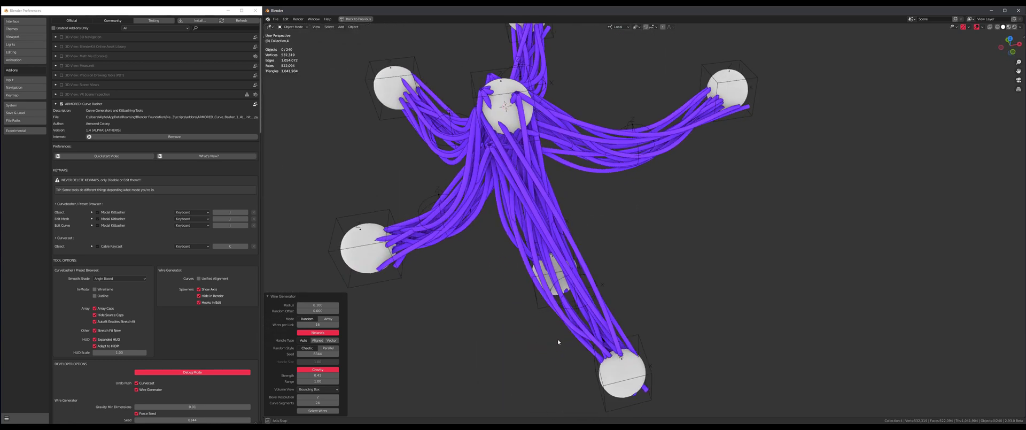
scroll(540, 326, "down", 3)
scroll(617, 301, "up", 4)
mouse_move(528, 315)
middle_mouse_down("shift")
mouse_move(653, 290)
mouse_move(609, 327)
mouse_move(521, 324)
middle_mouse_up("shift")
scroll(627, 309, "down", 2)
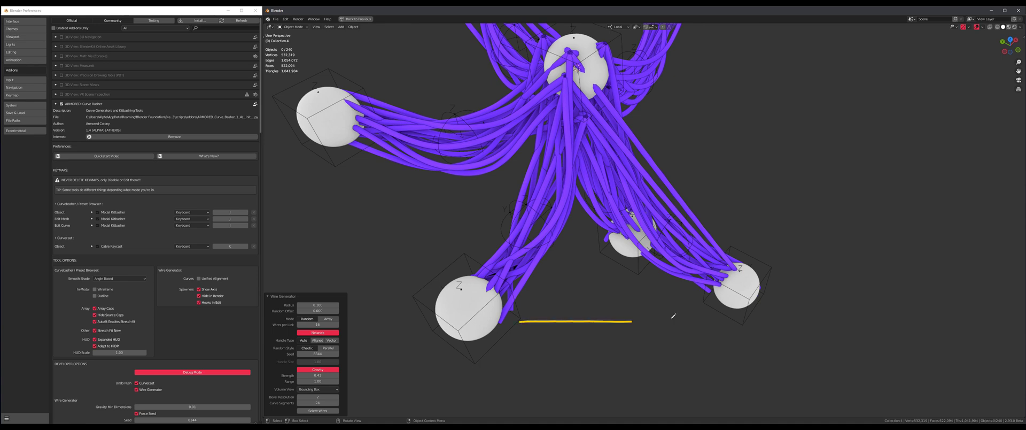
middle_click_drag(674, 316, 676, 291)
scroll(676, 291, "down", 2)
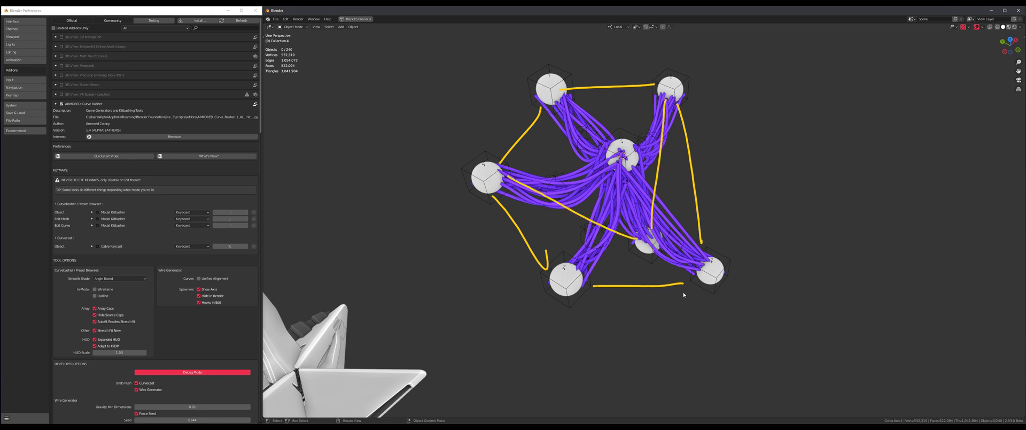
middle_click_drag(698, 174, 666, 126)
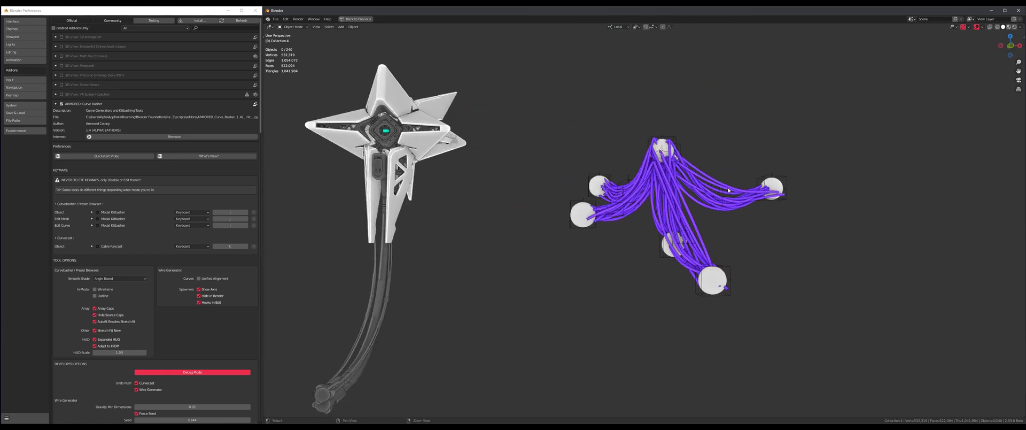
middle_click_drag(745, 198, 663, 222, "shift")
scroll(664, 220, "up", 4)
middle_click_drag(620, 284, 624, 295)
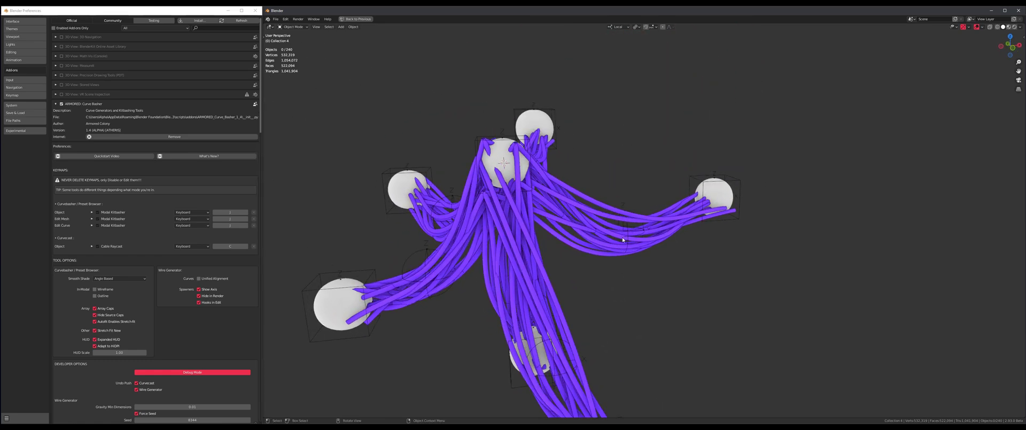
Select the gravity control in the middle of one sagging wire bundle and try moving it.
middle_click_drag(622, 239, 628, 231)
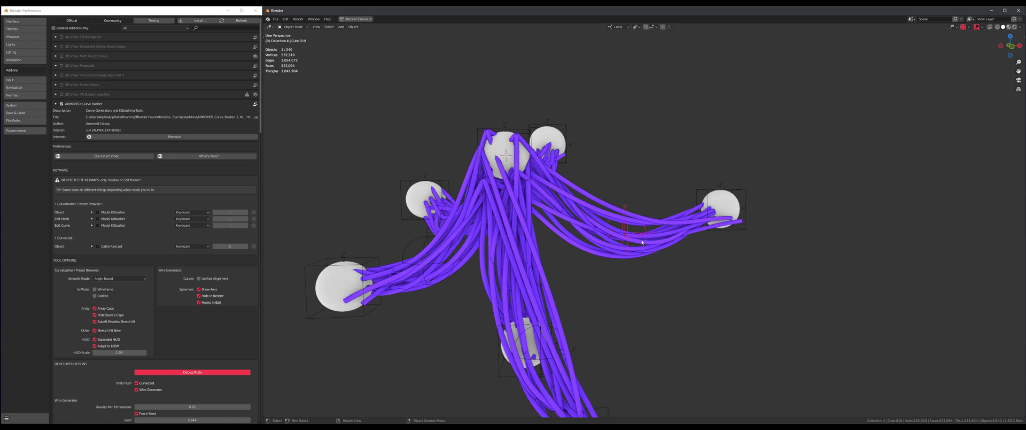
right_click(659, 269)
middle_click_drag(631, 234, 617, 233)
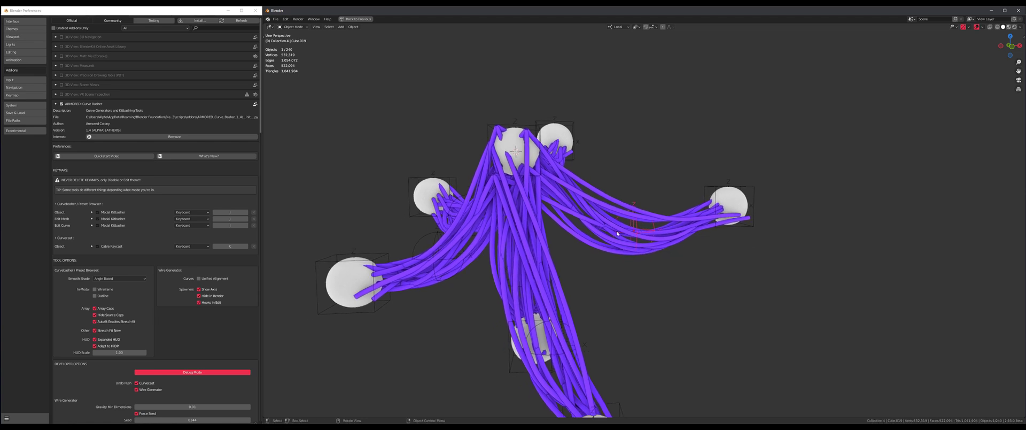
right_click(677, 251)
Add the gravity controls of the other wire bundles to the selection.
middle_click_drag(502, 307, 504, 289)
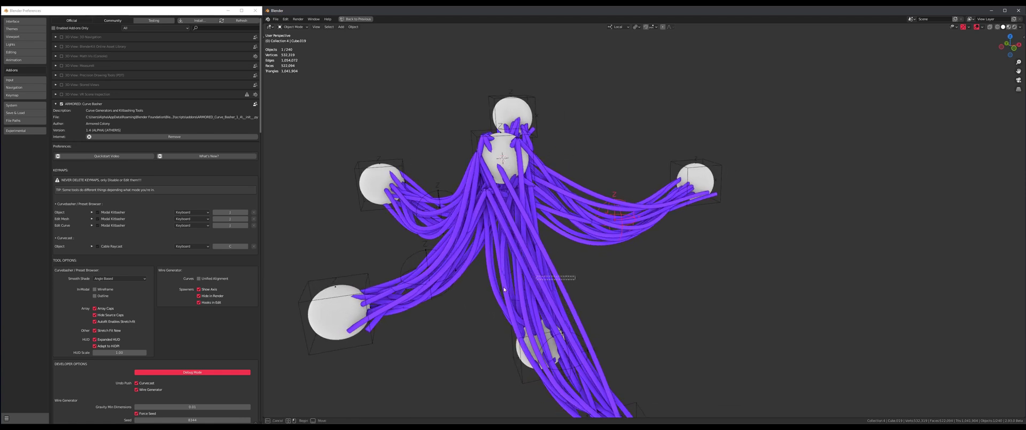
left_click_drag(443, 216, 444, 218, "shift")
middle_click_drag(567, 276, 559, 200, "shift")
middle_click_drag(578, 272, 622, 281)
left_click_drag(582, 253, 567, 300, "shift")
middle_click_drag(597, 256, 399, 129, "shift")
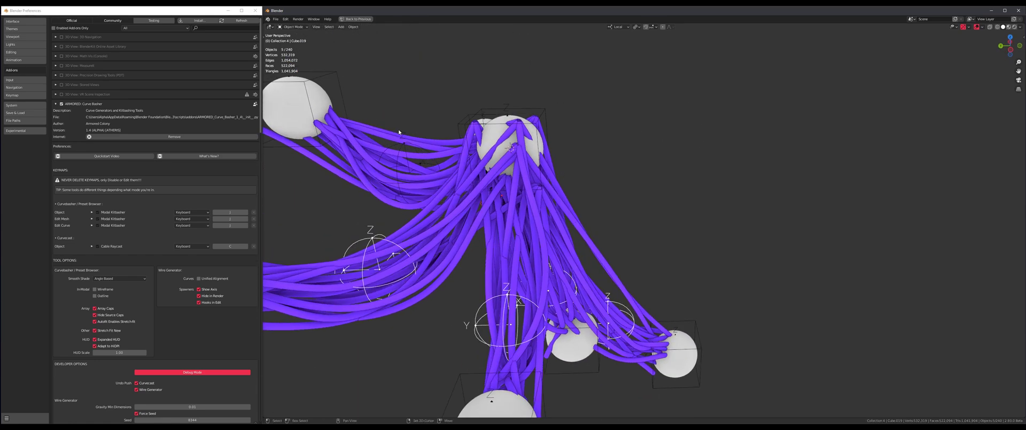
Restrict curve objects from viewport selection and complete the selection of the gravity controls.
left_click(954, 27)
left_click(971, 56)
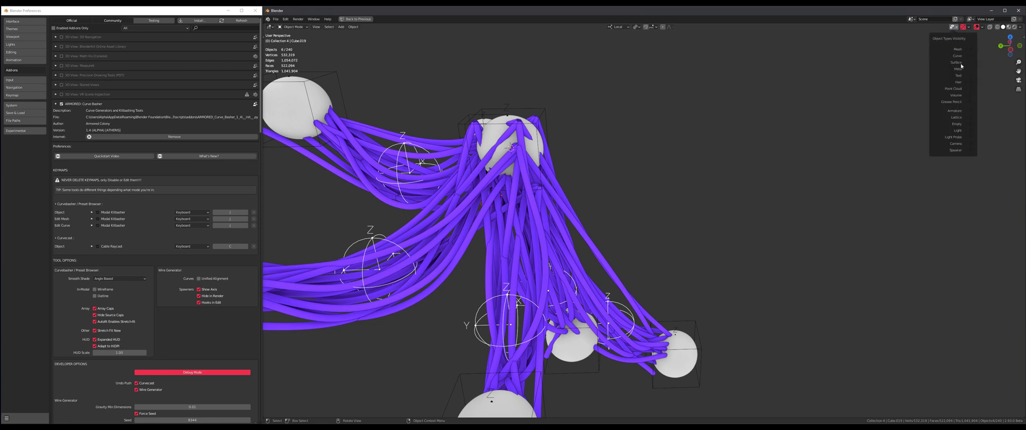
middle_click_drag(740, 187, 664, 192)
left_click_drag(677, 112, 717, 175, "shift")
key("ctrl+z")
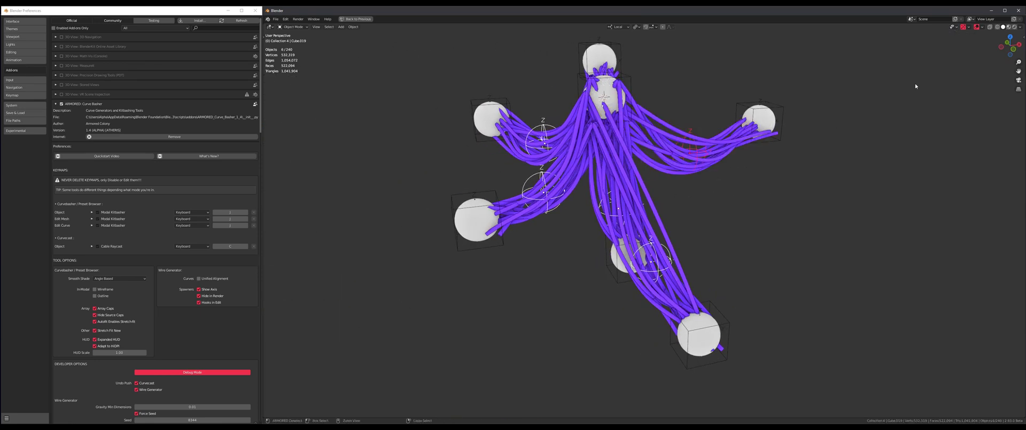
left_click(955, 27)
left_click(971, 57)
middle_click_drag(684, 177, 663, 189, "shift")
left_click_drag(661, 118, 699, 170, "shift")
Move the selected gravity controls together in two free moves to reshape the sagging wire bundles.
middle_click_drag(505, 145, 497, 150)
middle_click_drag(532, 186, 527, 170)
middle_click_drag(655, 200, 604, 210, "shift")
key("g")
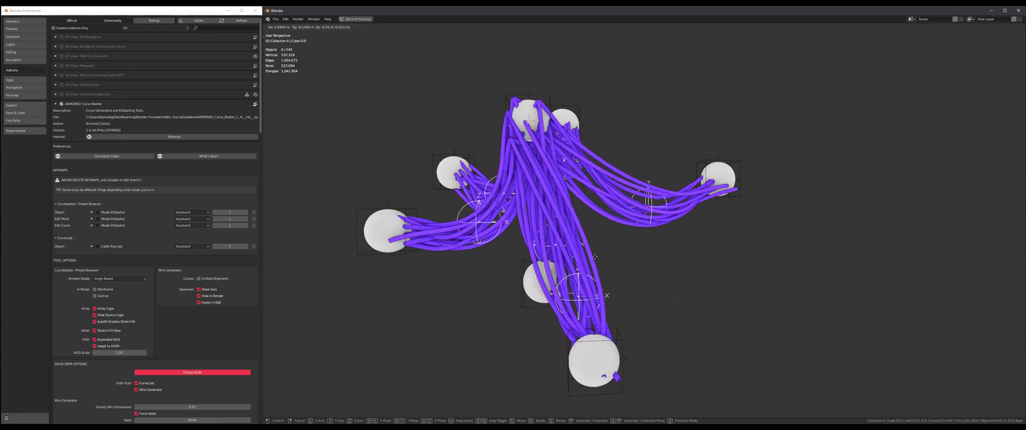
left_click(611, 258)
key("g")
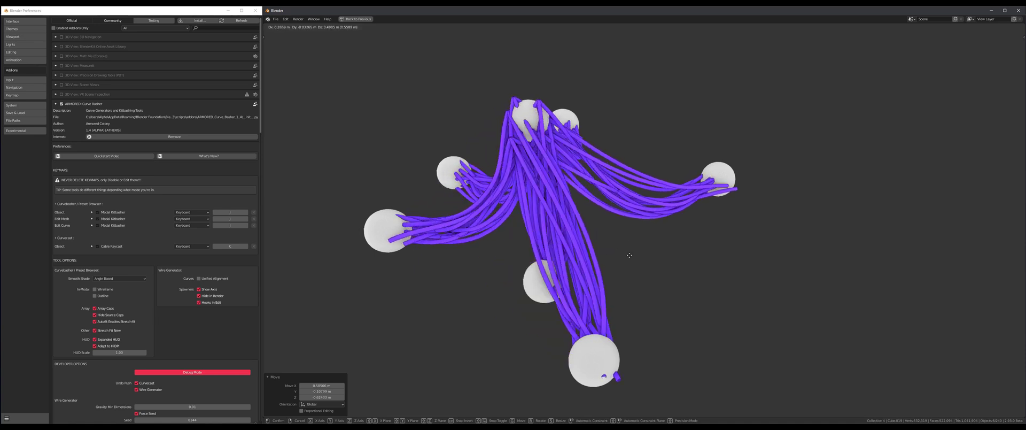
left_click(630, 255)
Duplicate the cube cage of the outermost sphere twice and place the copies in a row beside the network.
scroll(684, 236, "down", 3)
middle_click_drag(684, 237, 620, 214)
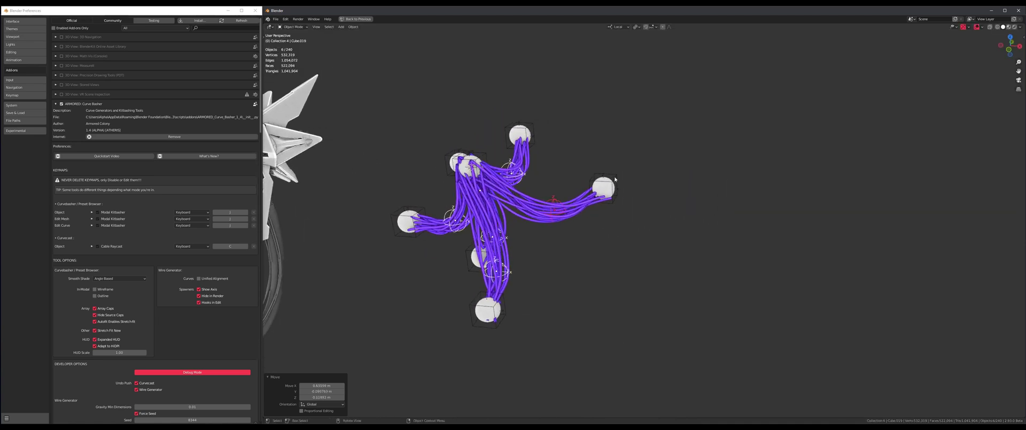
left_click(613, 193)
middle_click_drag(678, 180, 598, 204, "shift")
key("shift+d")
left_click(626, 204)
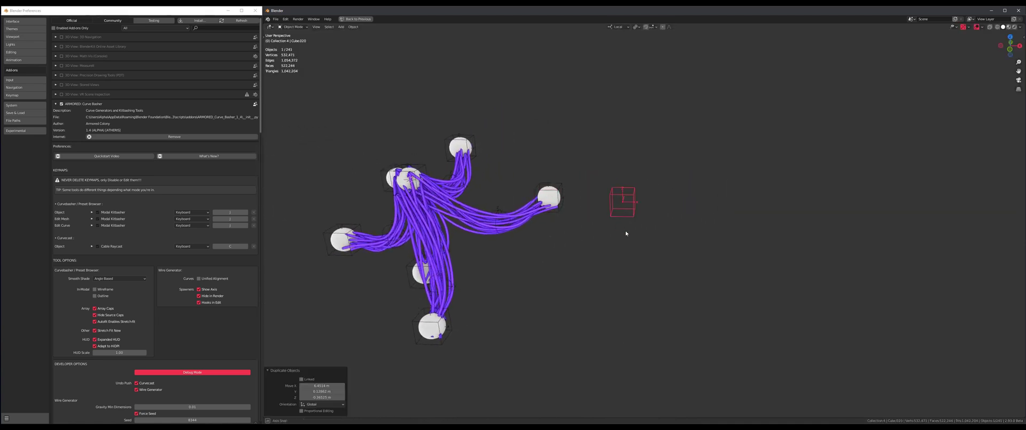
middle_click_drag(626, 232, 532, 224, "shift")
key("shift+d")
left_click(668, 201)
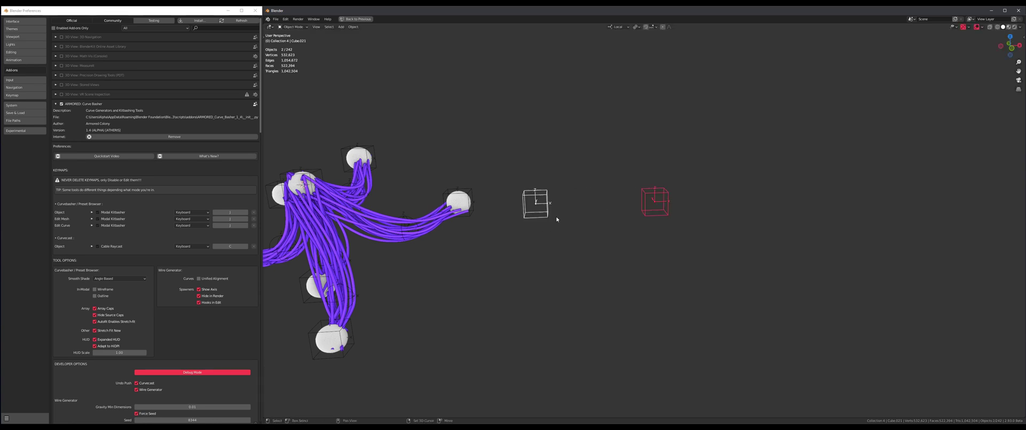
Generate wires between the two duplicated cube cages with the Wire Generator.
scroll(602, 206, "up", 2)
key("shift+a")
mouse_move(605, 204)
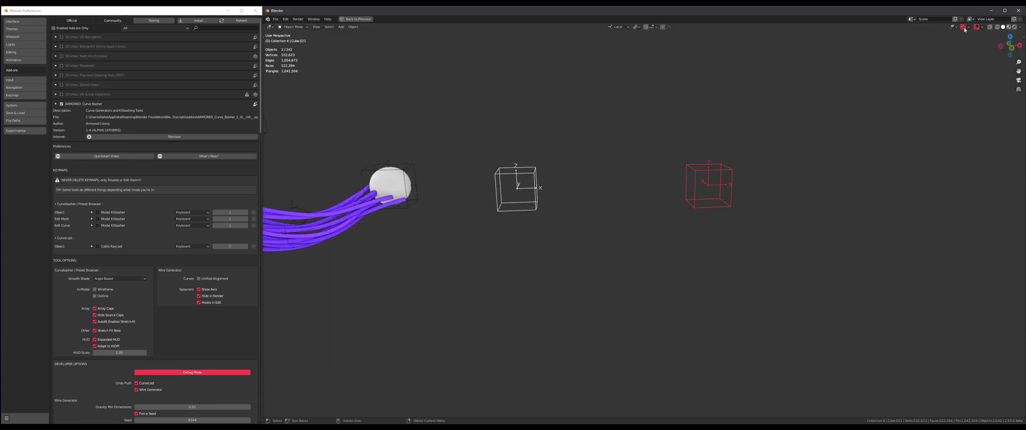
left_click(956, 26)
key("shift+a")
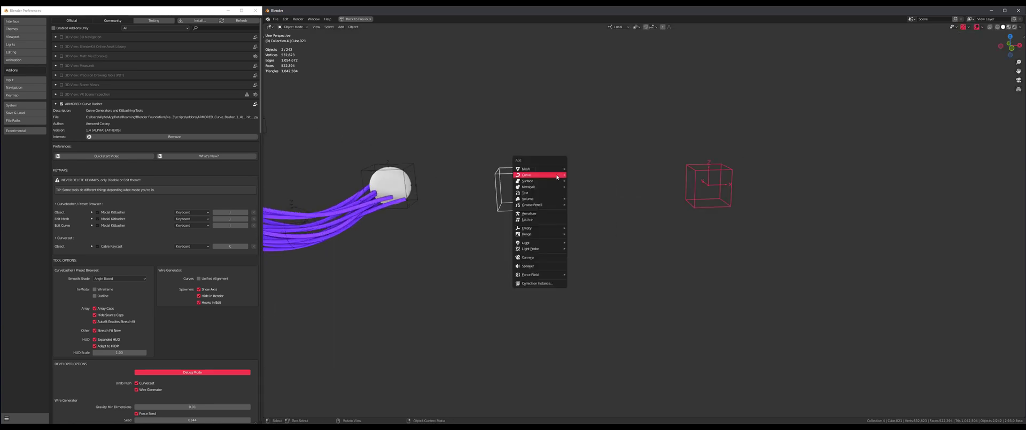
mouse_move(556, 176)
left_click(588, 216)
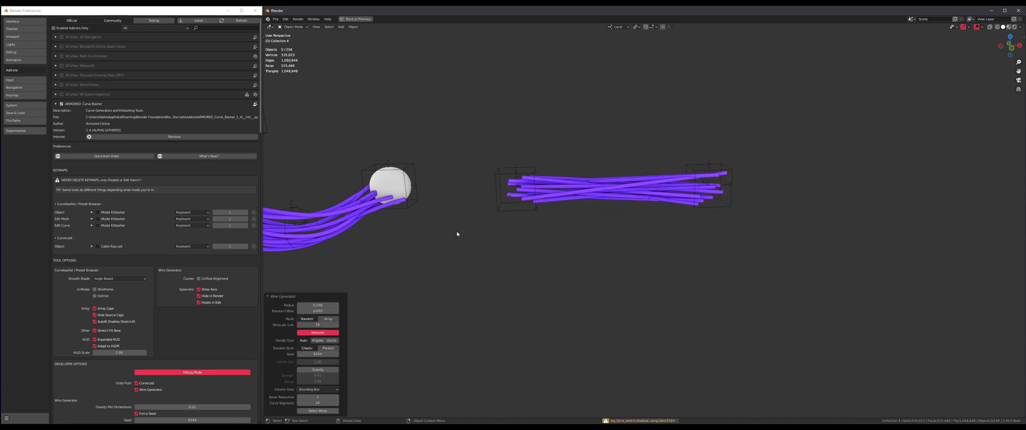
Set the new wires to Gravity on, Network off, and Aligned handles along the Z axis.
left_click(317, 369)
left_click(327, 348)
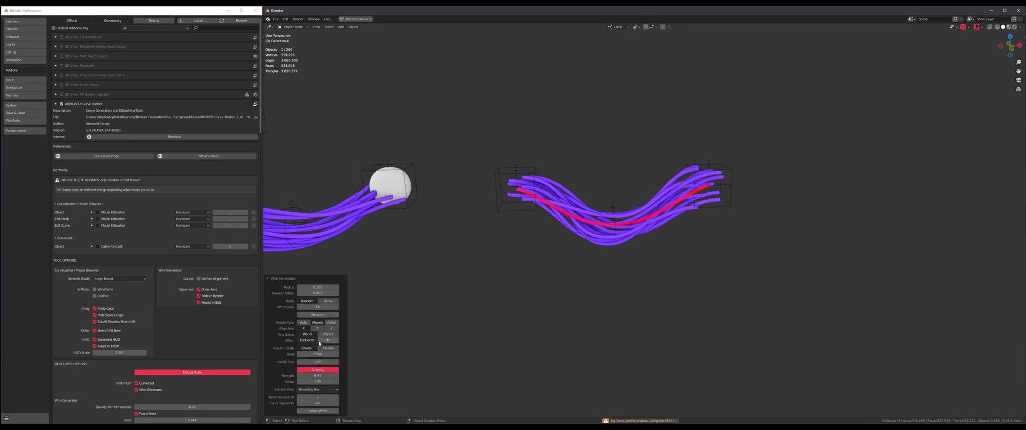
left_click(334, 329)
scroll(534, 249, "up", 4)
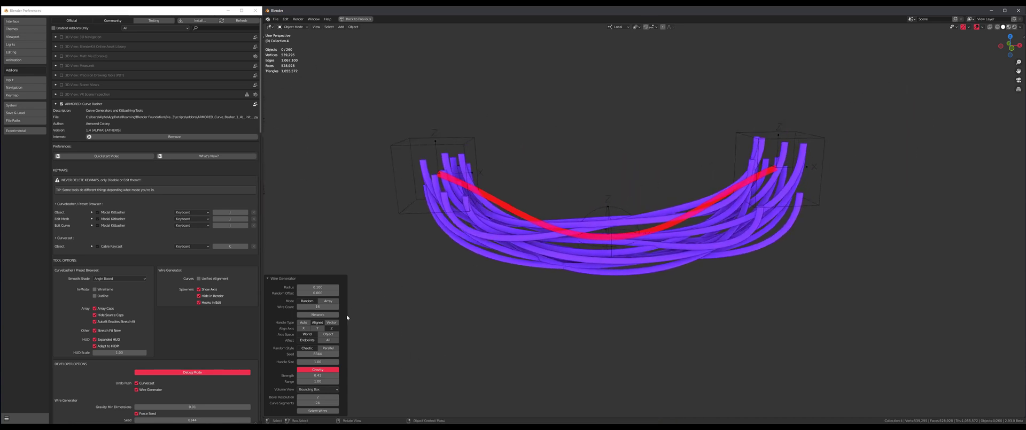
Lower the gravity strength of the Z-aligned wires to almost zero and inspect the flattened bundle.
left_click_drag(318, 375, 289, 375)
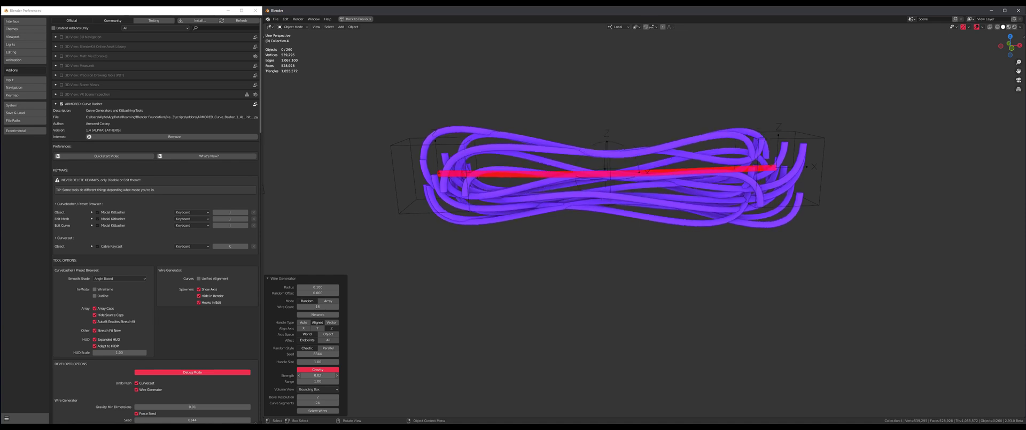
middle_click_drag(524, 249, 567, 279, "shift")
middle_click_drag(518, 274, 510, 250)
scroll(503, 194, "up", 2)
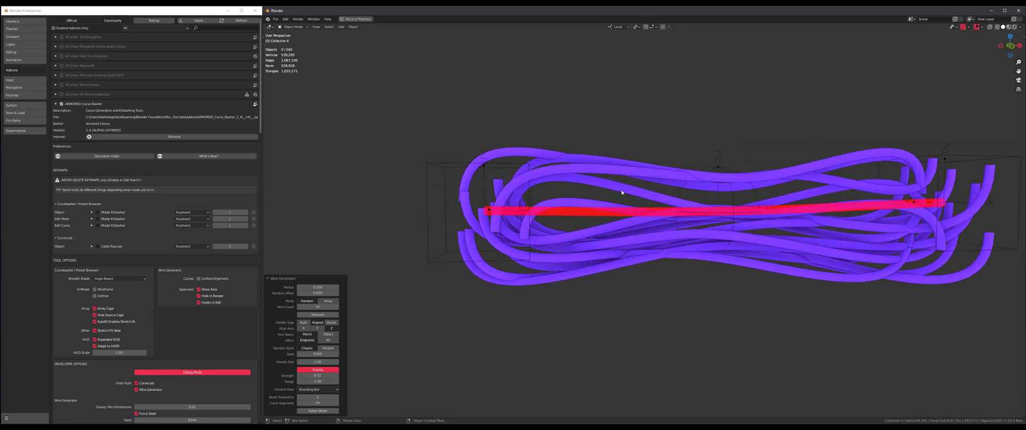
scroll(489, 145, "down", 3)
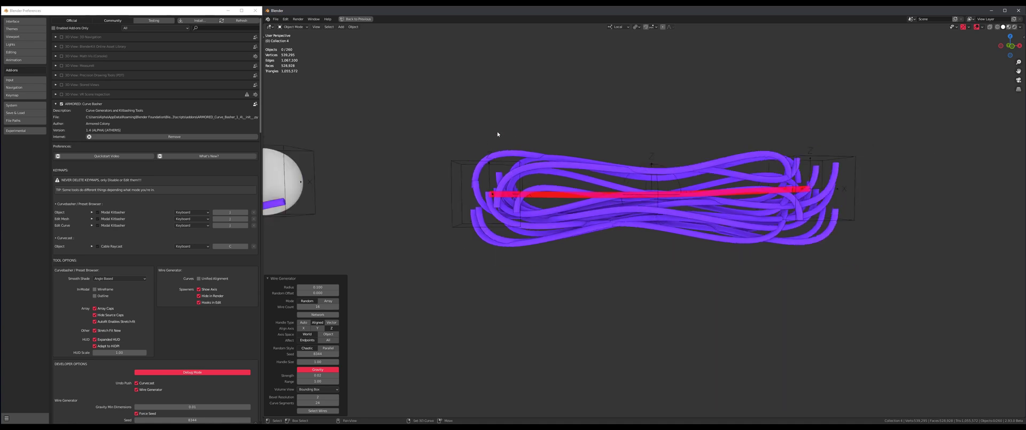
Raise the gravity strength of the Z-aligned wires between the two cube cages so the bundle sags deeply.
left_click_drag(476, 158, 571, 134)
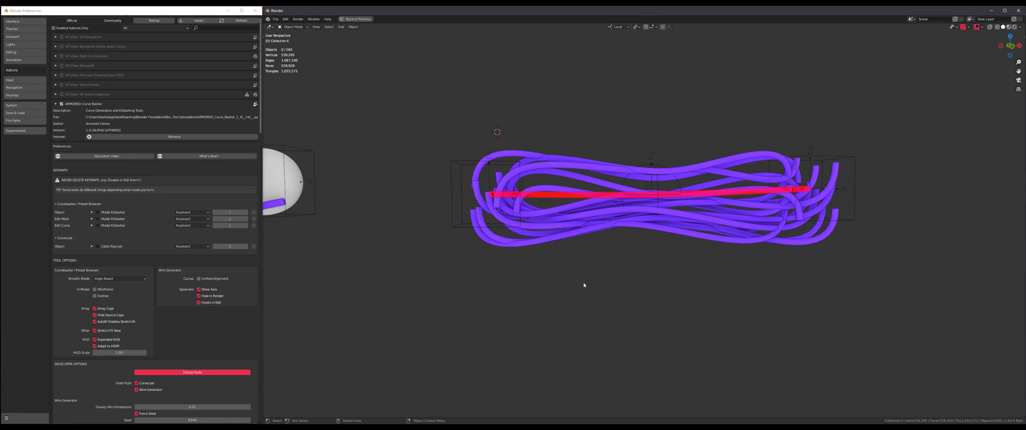
key("F9")
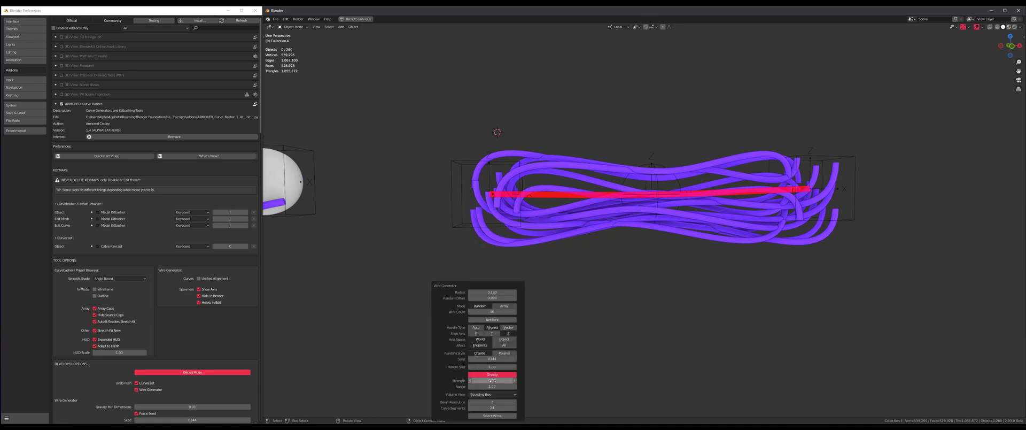
left_click_drag(492, 380, 523, 380)
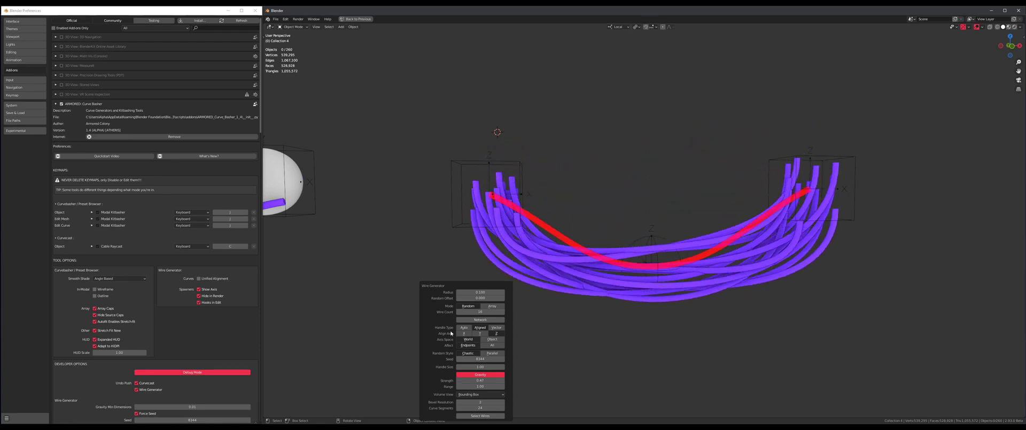
Enable Unified Alignment for curves in the Wire Generator preferences and delete the wires between the two cube cages.
left_click(207, 281)
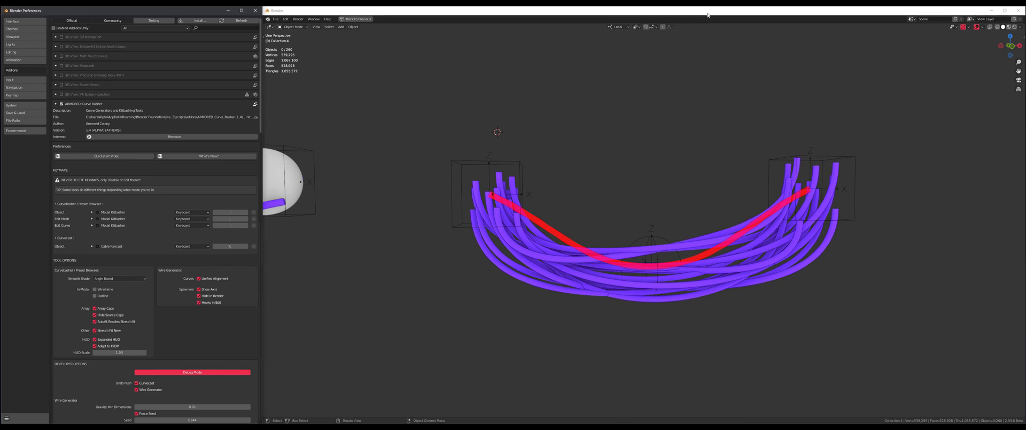
mouse_move(603, 277)
middle_mouse_down()
mouse_move(592, 327)
mouse_move(609, 273)
middle_mouse_up()
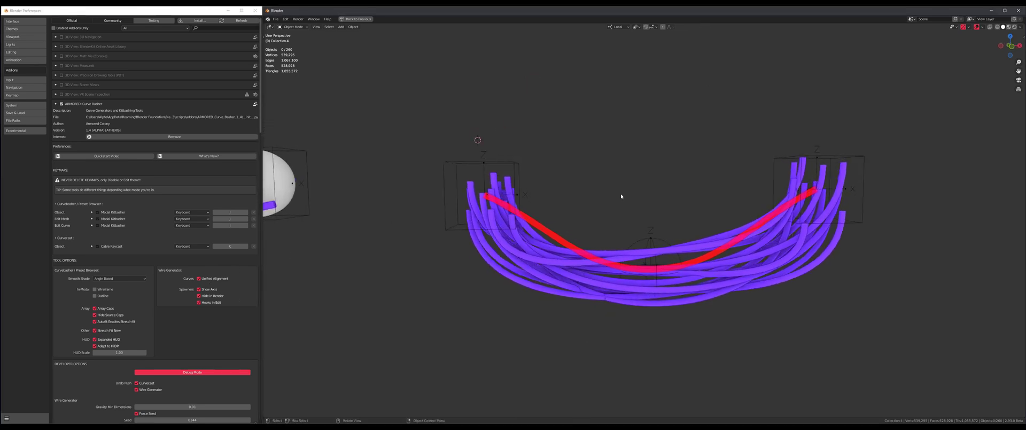
left_click_drag(621, 194, 675, 333)
key("Delete")
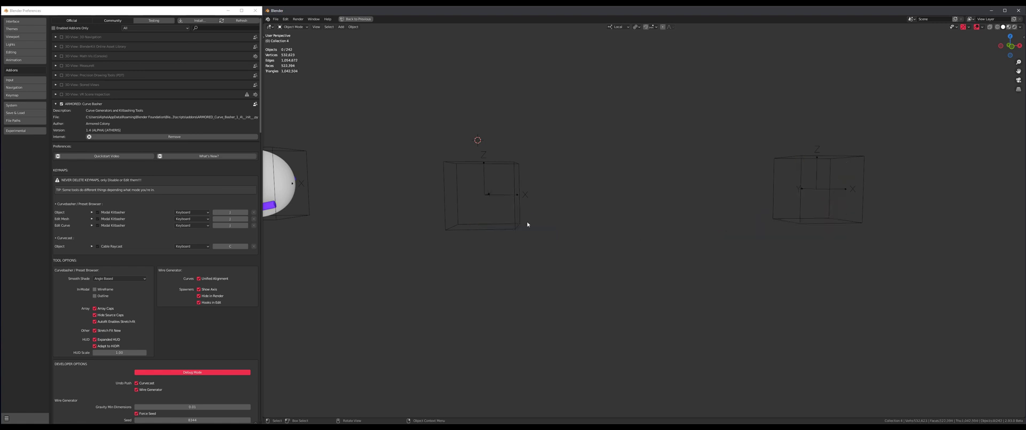
Generate wires again between the two empty cube cages with the Wire Generator, with Gravity turned on.
left_click_drag(410, 171, 803, 290)
key("shift+a")
mouse_move(614, 224)
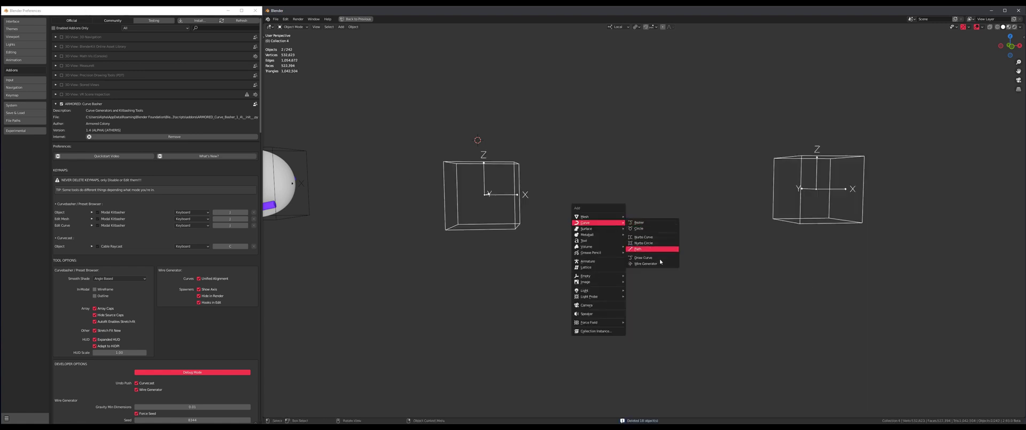
left_click(657, 266)
left_click(325, 369)
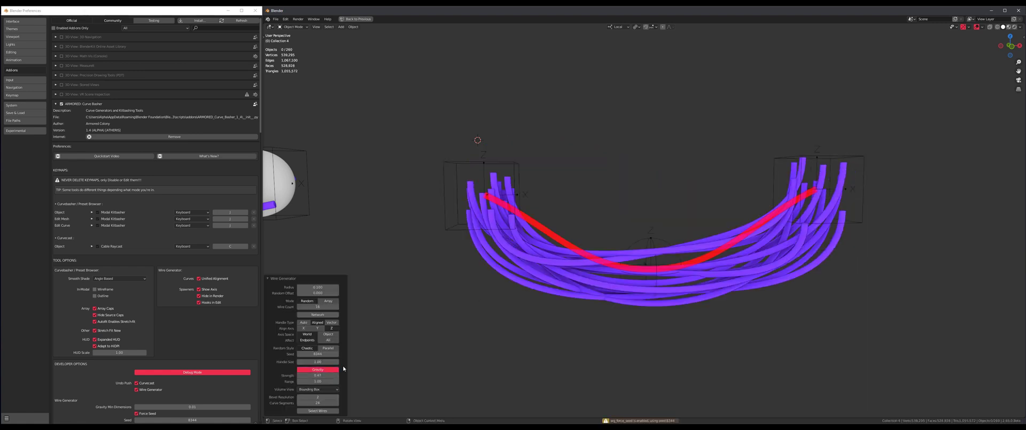
Fine-tune the gravity strength of the regenerated wires for a deeper sag and compare the bundle with the sphere network.
scroll(344, 369, "up", 4)
left_click_drag(318, 375, 339, 376)
scroll(727, 225, "down", 7)
middle_click_drag(734, 229, 591, 227, "shift")
scroll(590, 226, "up", 2)
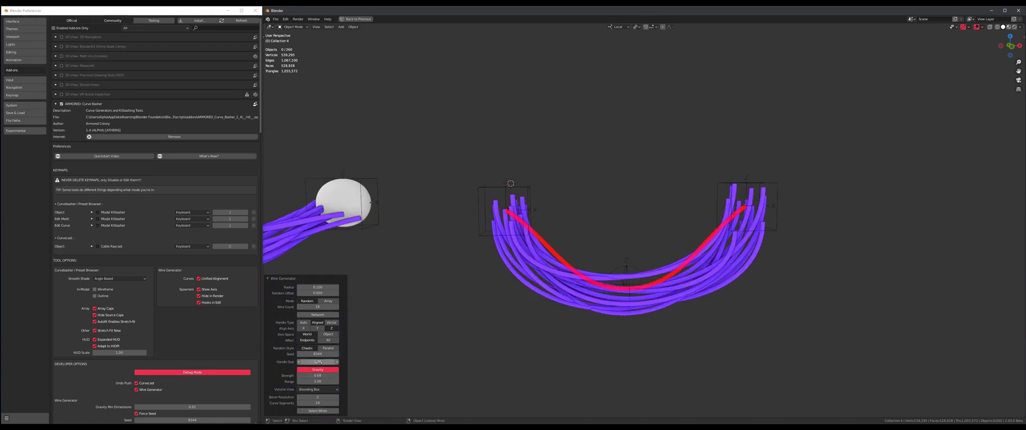
mouse_move(318, 375)
left_mouse_down()
mouse_move(267, 375)
mouse_move(323, 375)
left_mouse_up()
middle_click_drag(628, 230, 622, 251)
scroll(616, 224, "down", 4)
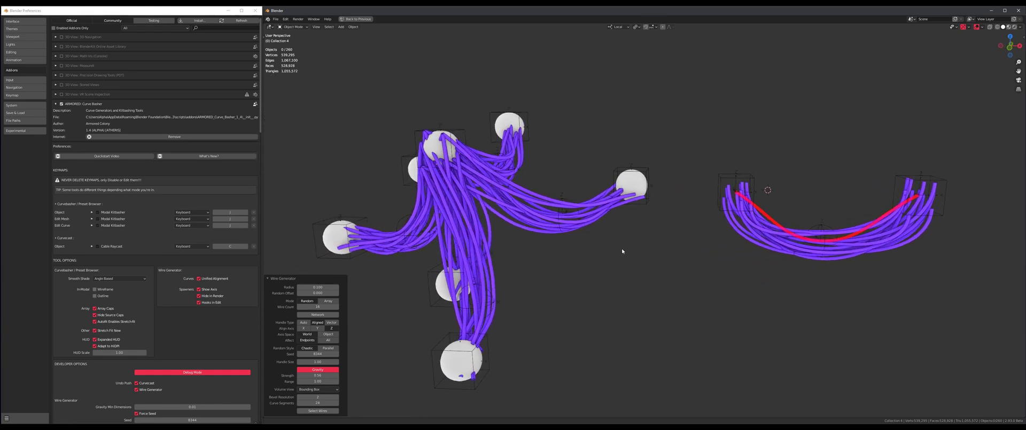